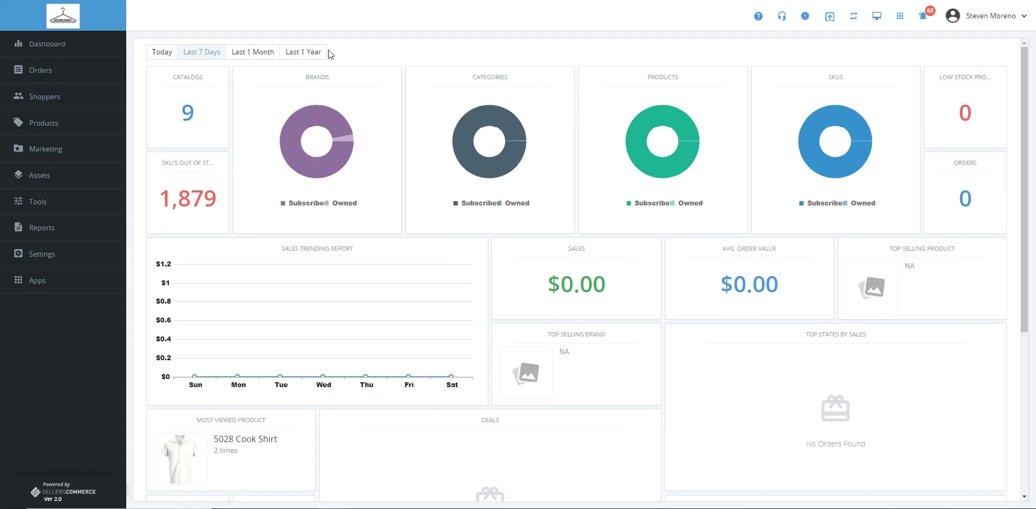
- Go to the product categories list and start adding a new category
{"action": "left_click", "coordinate": [62, 131]}
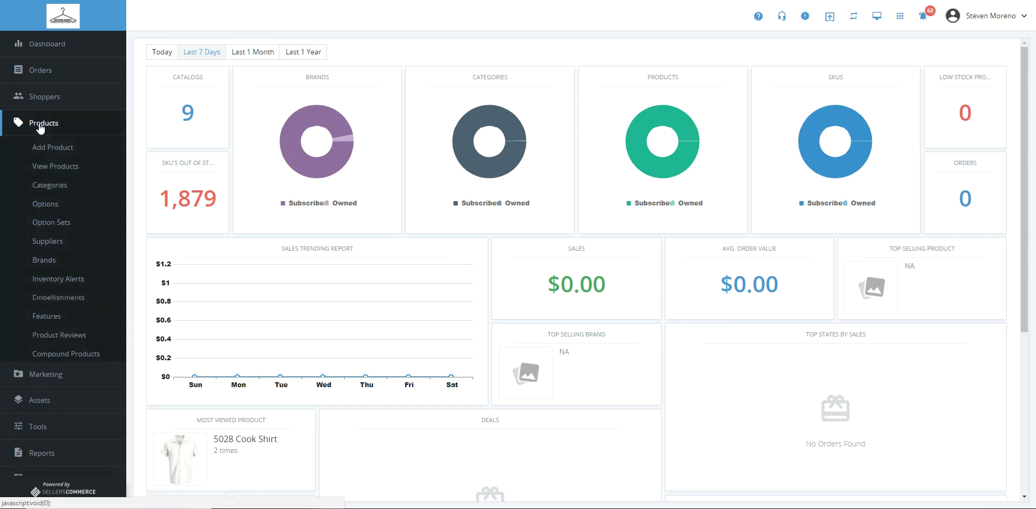
{"action": "left_click", "coordinate": [49, 186]}
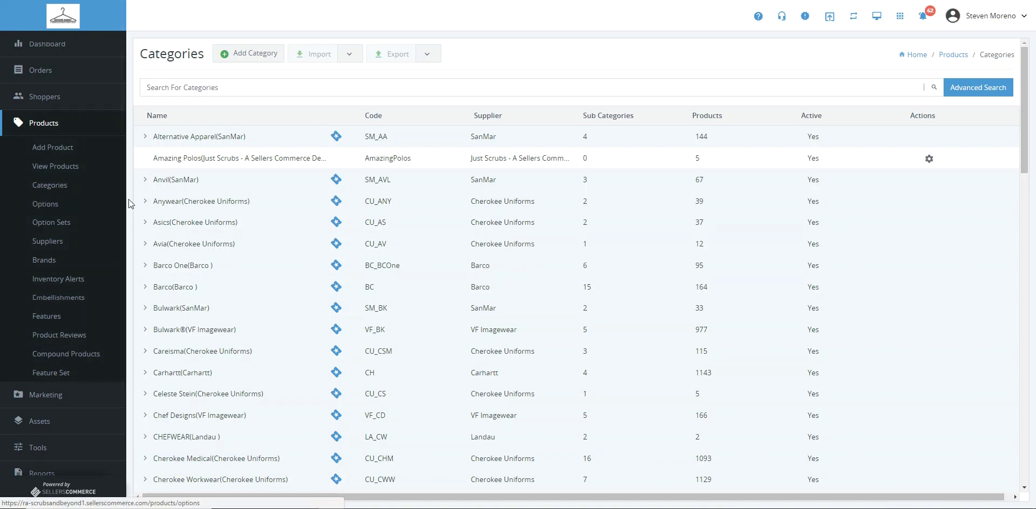
{"action": "left_click", "coordinate": [924, 18]}
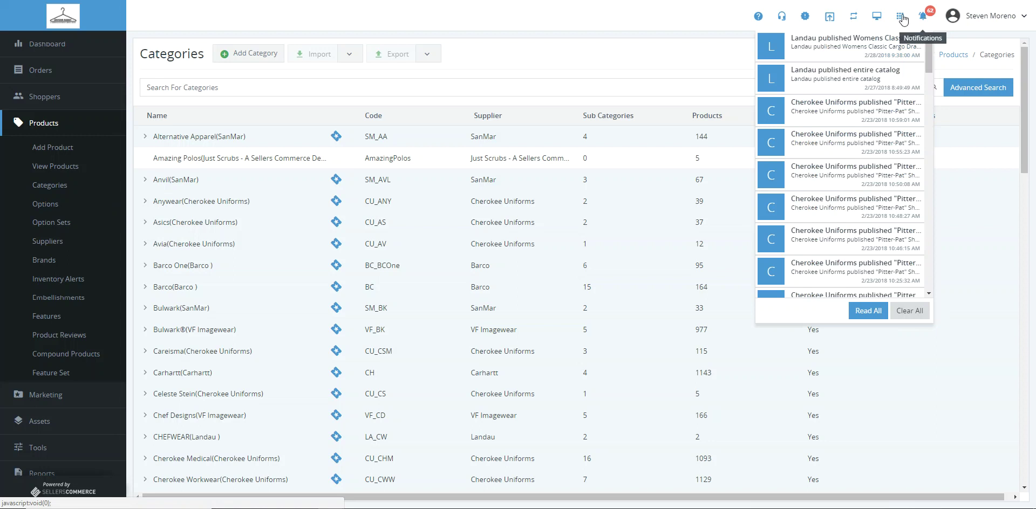
{"action": "left_click", "coordinate": [607, 47]}
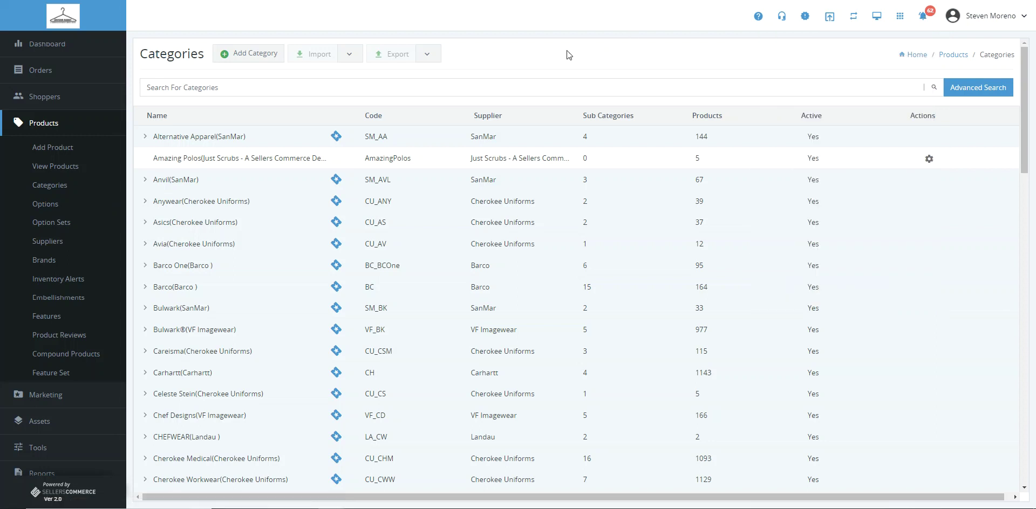
{"action": "left_click", "coordinate": [254, 56]}
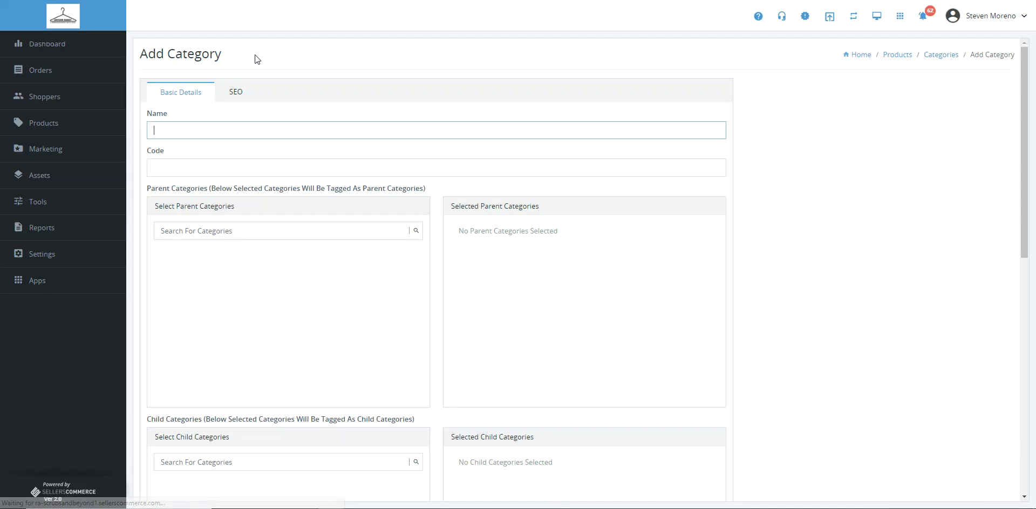
- Name the new category Top Selling Tops and give it the code TPTD
{"action": "type", "text": "Top Selling"}
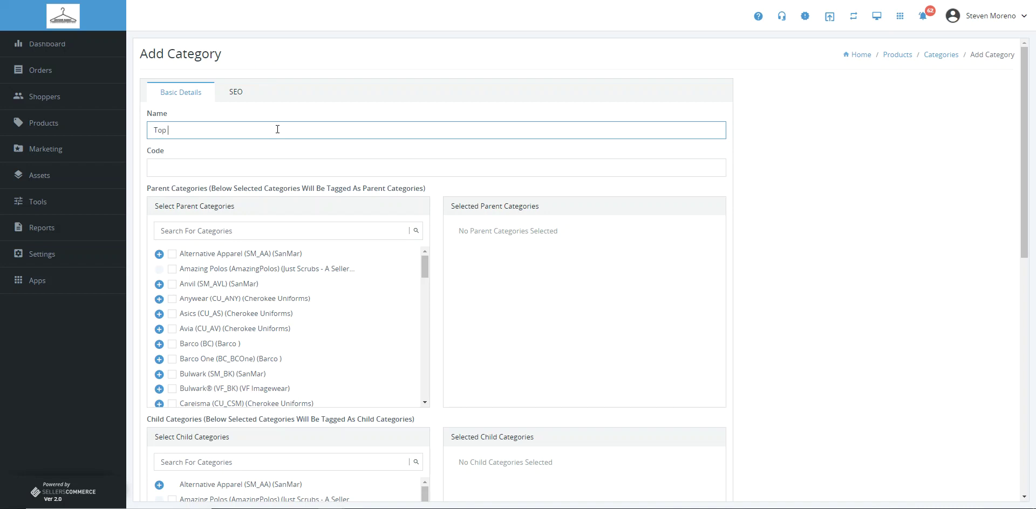
{"action": "type", "text": " Tops"}
{"action": "left_click", "coordinate": [259, 167]}
{"action": "type", "text": "TP"}
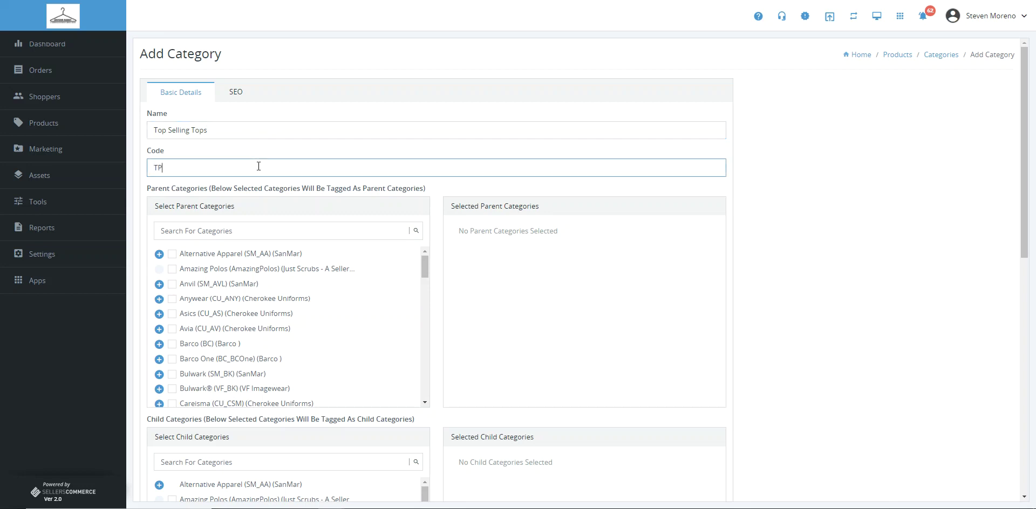
{"action": "type", "text": "TD"}
- Copy the category name Top Selling Tops into the category's description
{"action": "scroll", "coordinate": [849, 224], "scroll_direction": "down", "scroll_amount": 1}
{"action": "scroll", "coordinate": [847, 224], "scroll_direction": "down", "scroll_amount": 3}
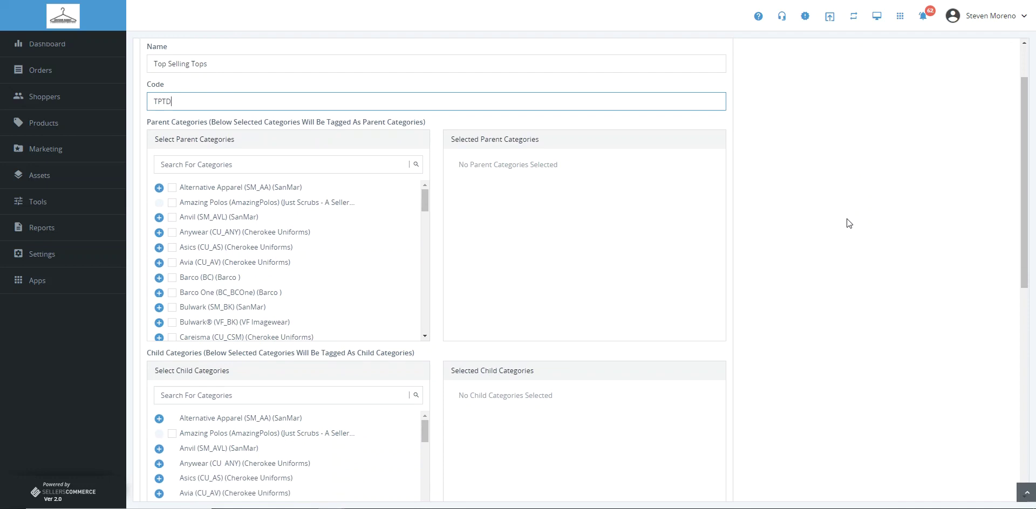
{"action": "scroll", "coordinate": [772, 168], "scroll_direction": "up", "scroll_amount": 4}
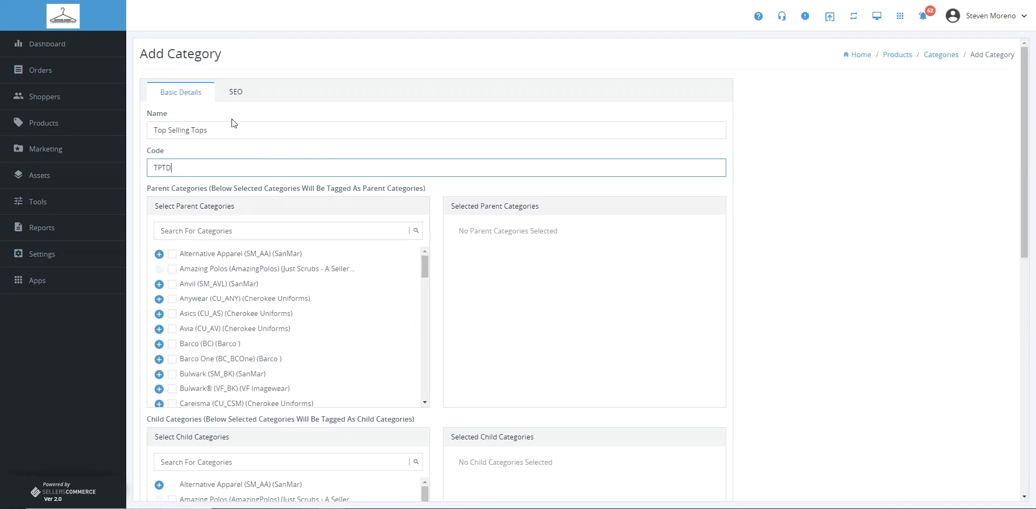
{"action": "left_click_drag", "start_coordinate": [213, 130], "coordinate": [129, 117]}
{"action": "key", "text": "ctrl+c"}
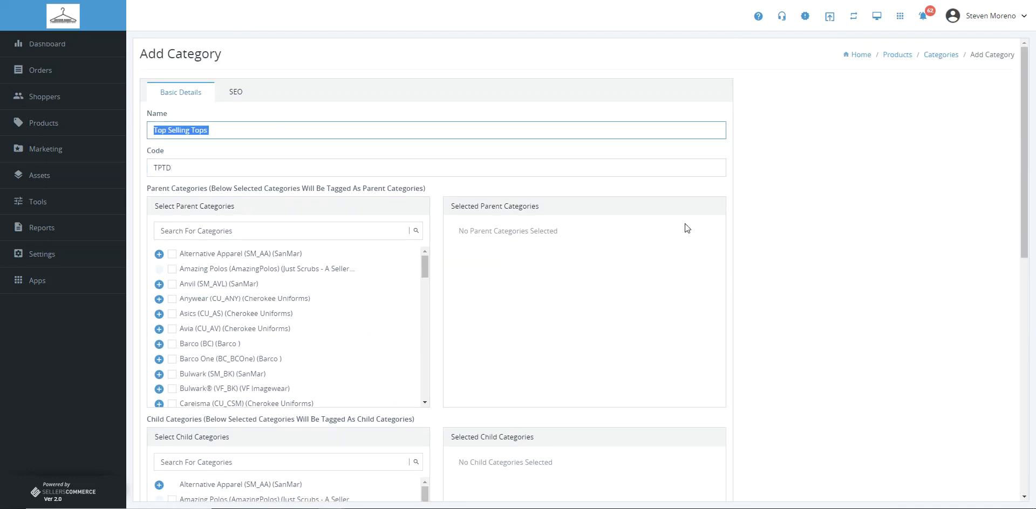
{"action": "scroll", "coordinate": [763, 273], "scroll_direction": "down", "scroll_amount": 10}
{"action": "key", "text": "ctrl+v"}
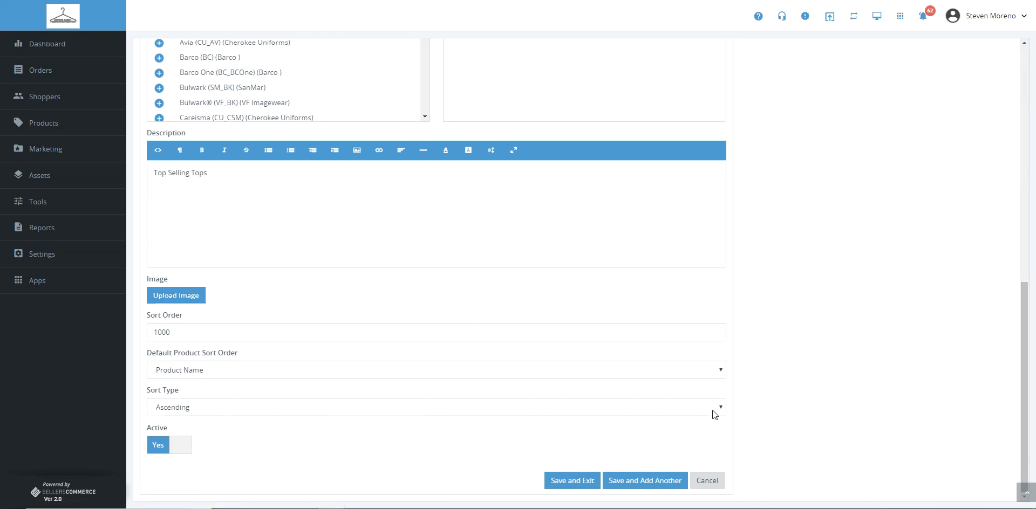
- Review the category's default product sort order options and its sort order field
{"action": "left_click", "coordinate": [717, 374]}
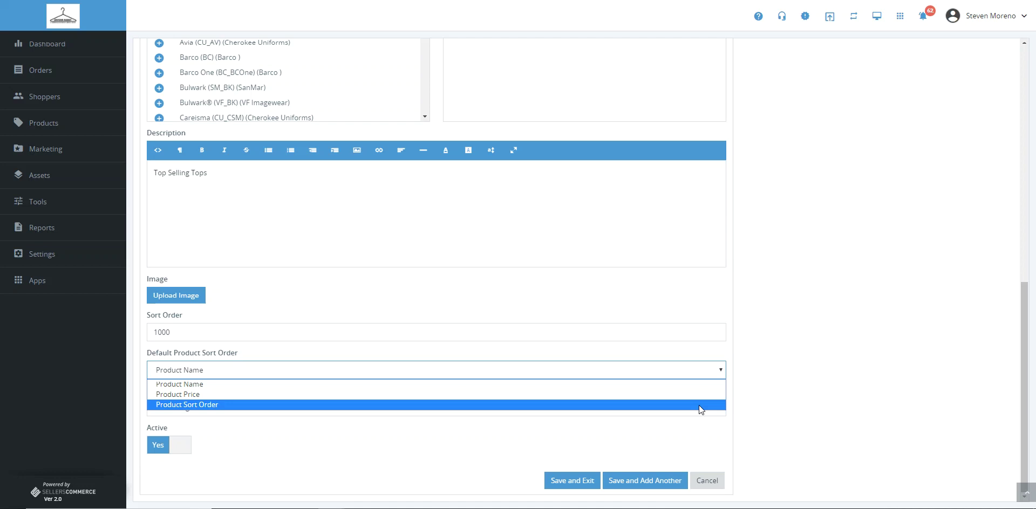
{"action": "left_click", "coordinate": [754, 400]}
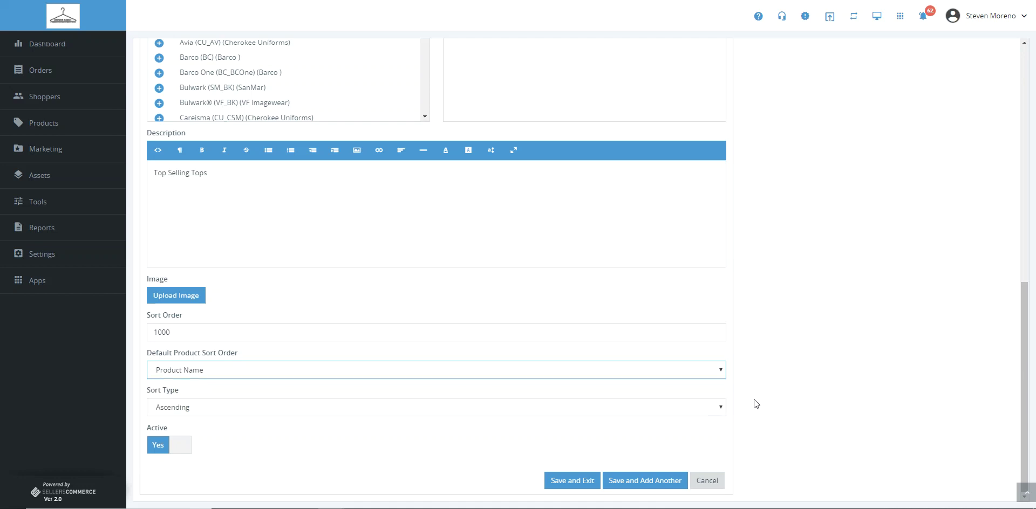
{"action": "left_click", "coordinate": [184, 327]}
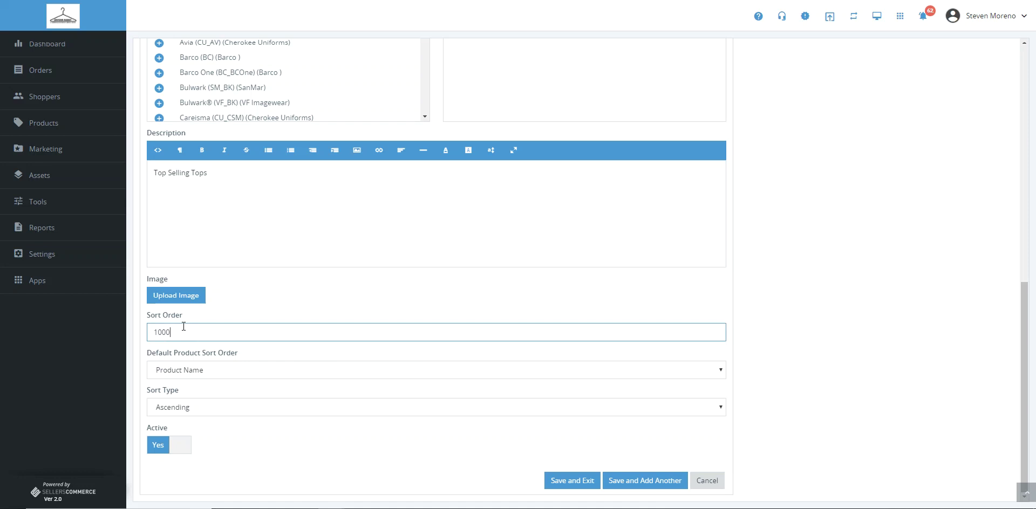
{"action": "double_click", "coordinate": [162, 332]}
- Save the new category, exit the form and locate Top Selling Tops in the category list
{"action": "left_click", "coordinate": [573, 480]}
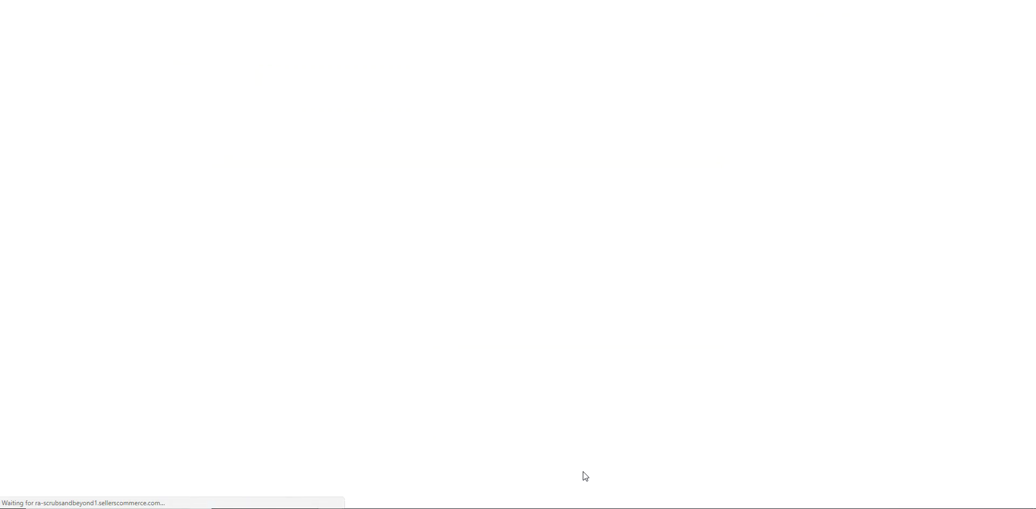
{"action": "scroll", "coordinate": [558, 323], "scroll_direction": "down", "scroll_amount": 15}
{"action": "scroll", "coordinate": [557, 323], "scroll_direction": "down", "scroll_amount": 2}
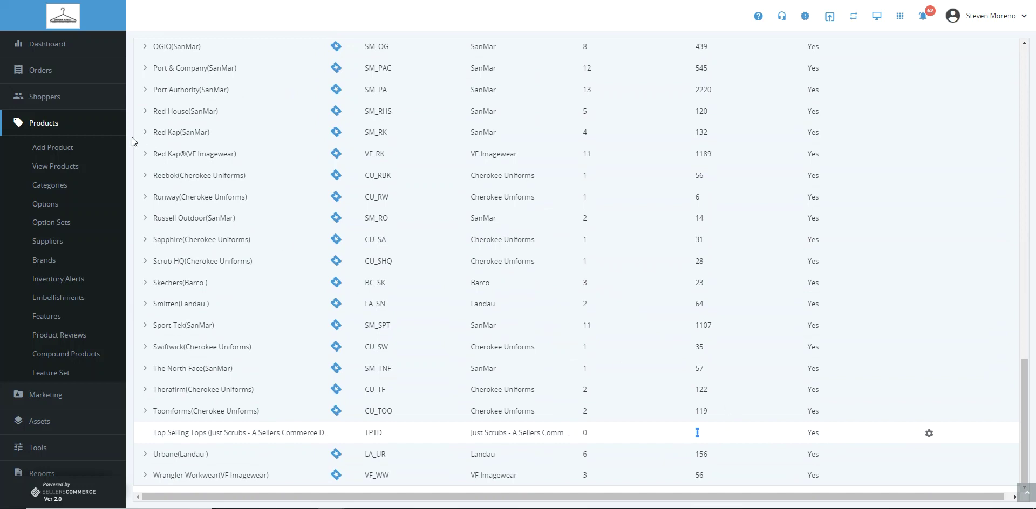
- Open the product list and search it for "top"
{"action": "left_click", "coordinate": [54, 167]}
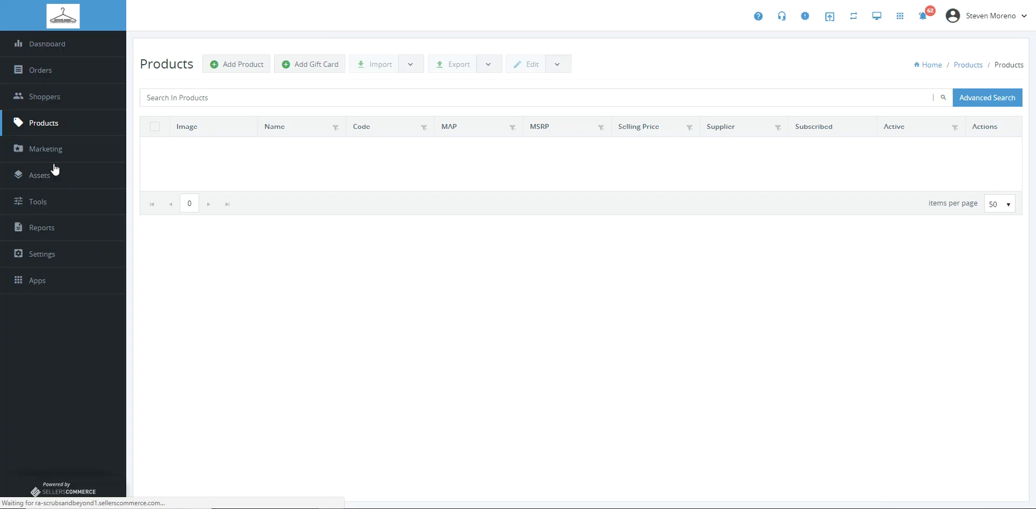
{"action": "left_click", "coordinate": [236, 99]}
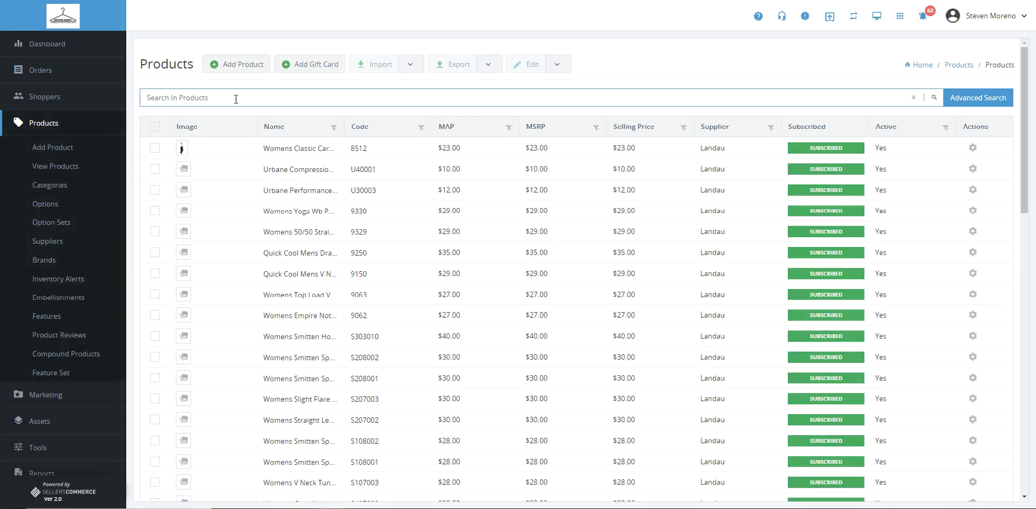
{"action": "type", "text": "top"}
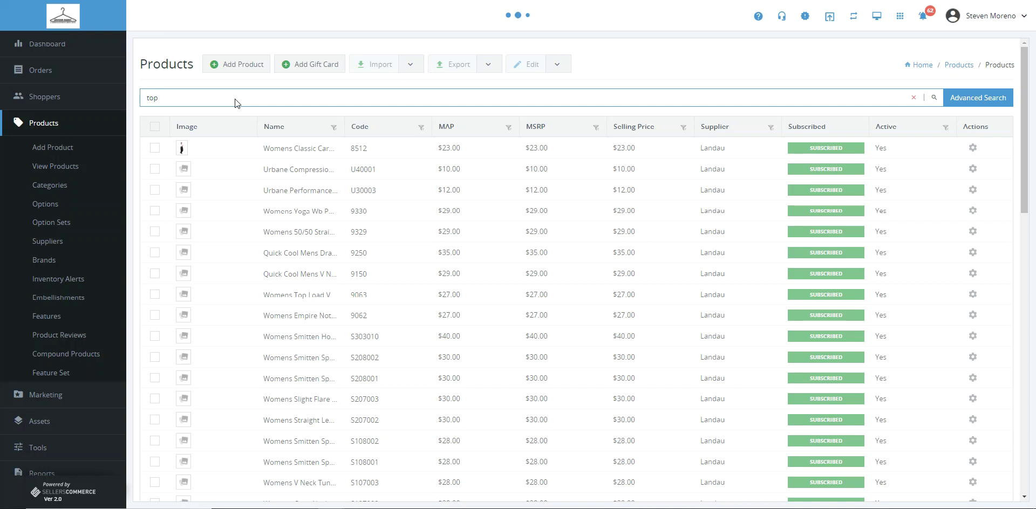
- Select the products 9699, LK5433, 9058, TF655, TF653, DK670, DK630, CK681, CK670 and CK646
{"action": "left_click", "coordinate": [155, 232]}
{"action": "left_click", "coordinate": [155, 252]}
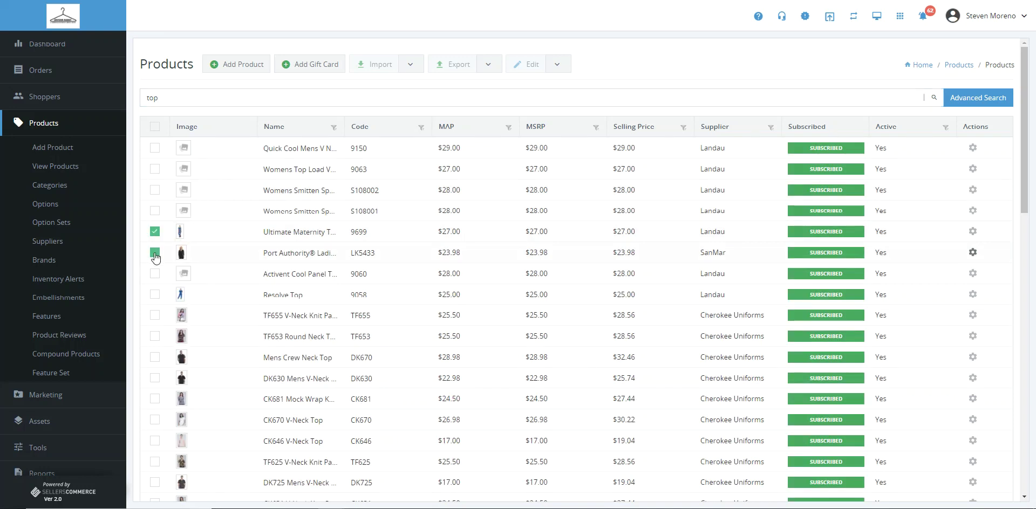
{"action": "left_click", "coordinate": [155, 295]}
{"action": "left_click", "coordinate": [155, 316]}
{"action": "left_click", "coordinate": [155, 336]}
{"action": "left_click", "coordinate": [155, 357]}
{"action": "left_click", "coordinate": [155, 378]}
{"action": "left_click", "coordinate": [156, 398]}
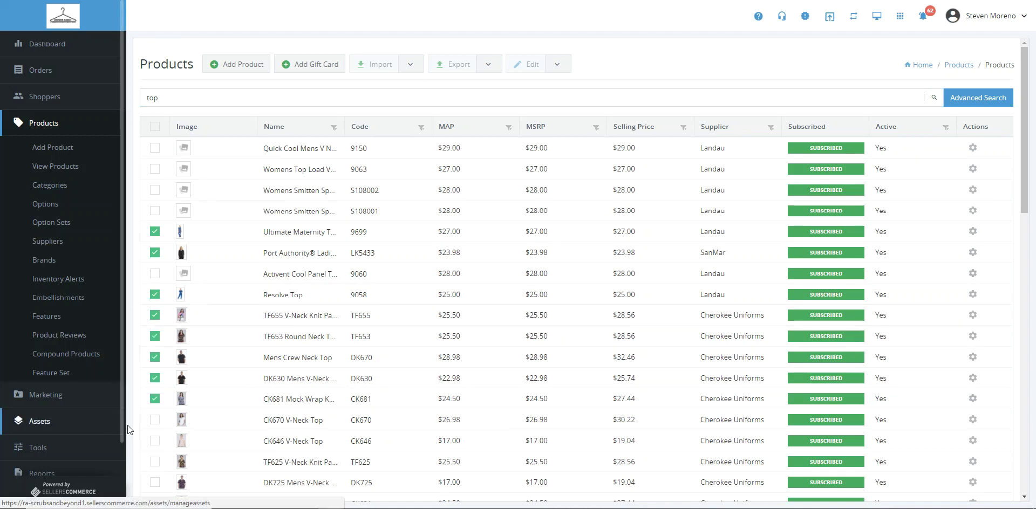
{"action": "left_click", "coordinate": [155, 421]}
{"action": "left_click", "coordinate": [154, 441]}
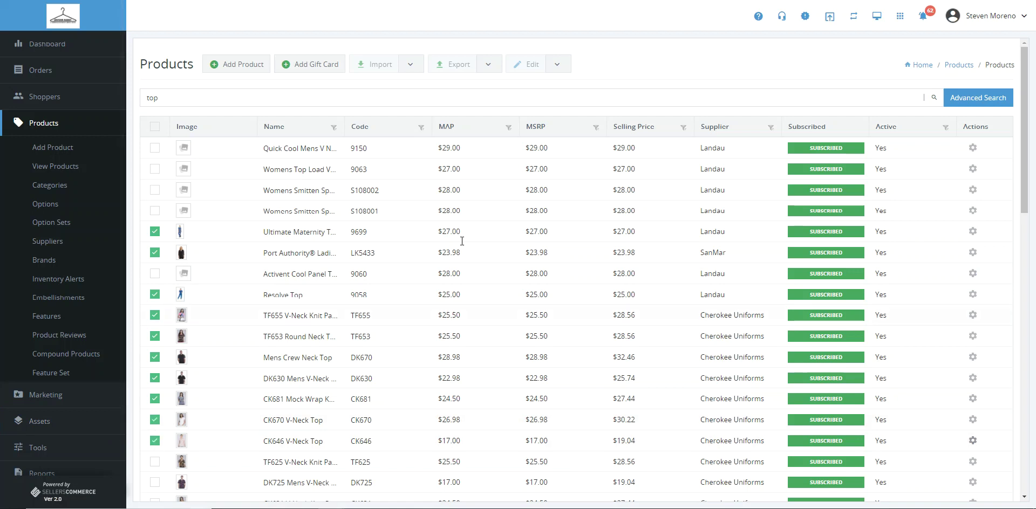
- Start assigning the selected products to a category and confirm the number of products as 10
{"action": "left_click", "coordinate": [560, 67]}
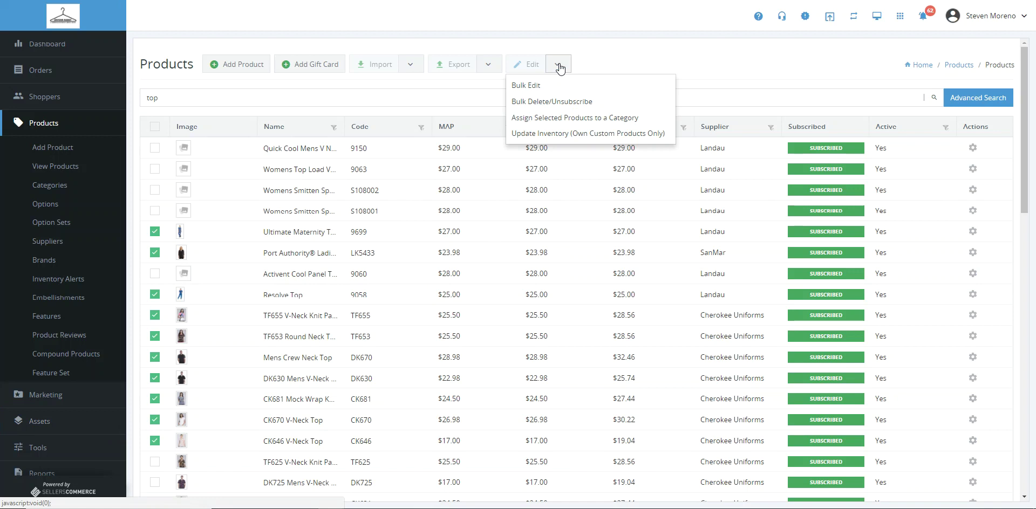
{"action": "left_click", "coordinate": [556, 119]}
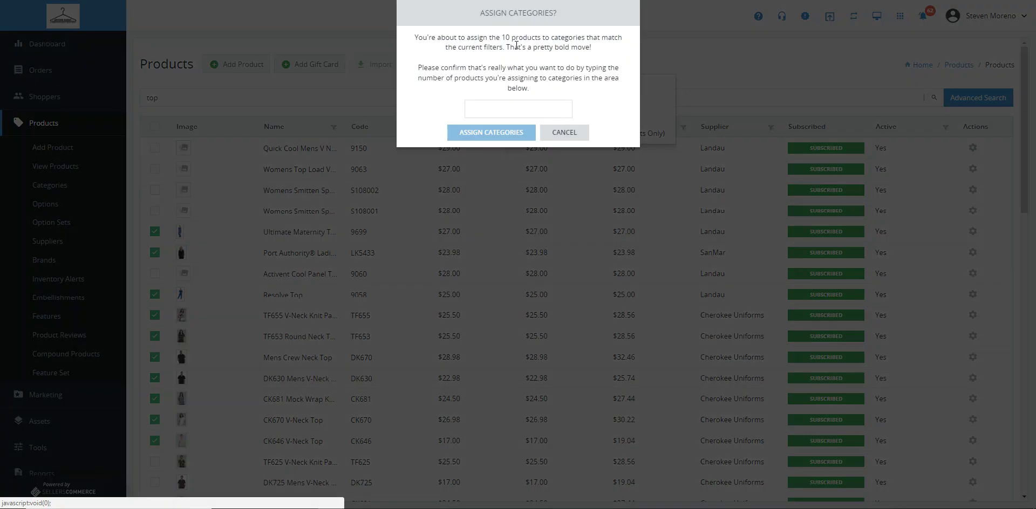
{"action": "left_click", "coordinate": [513, 108]}
{"action": "type", "text": "10"}
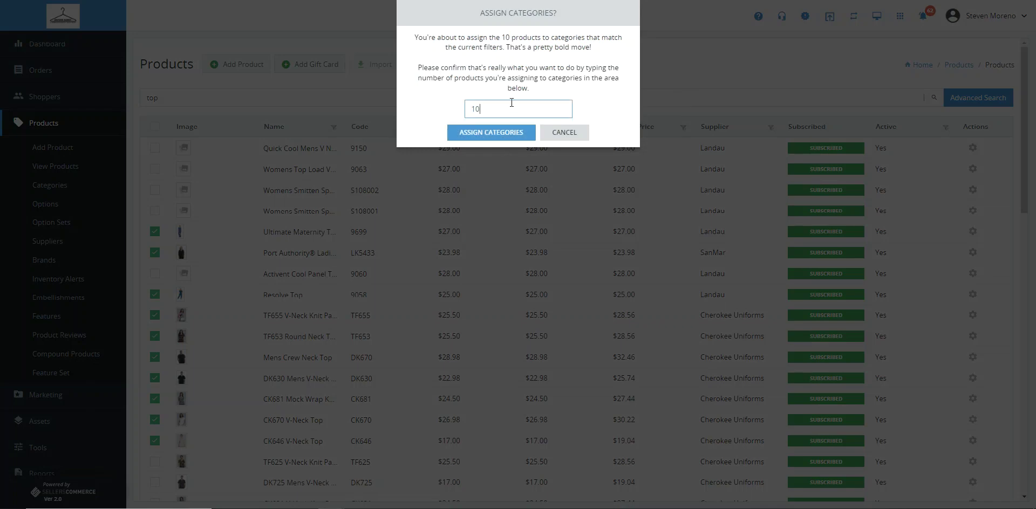
{"action": "left_click", "coordinate": [491, 135]}
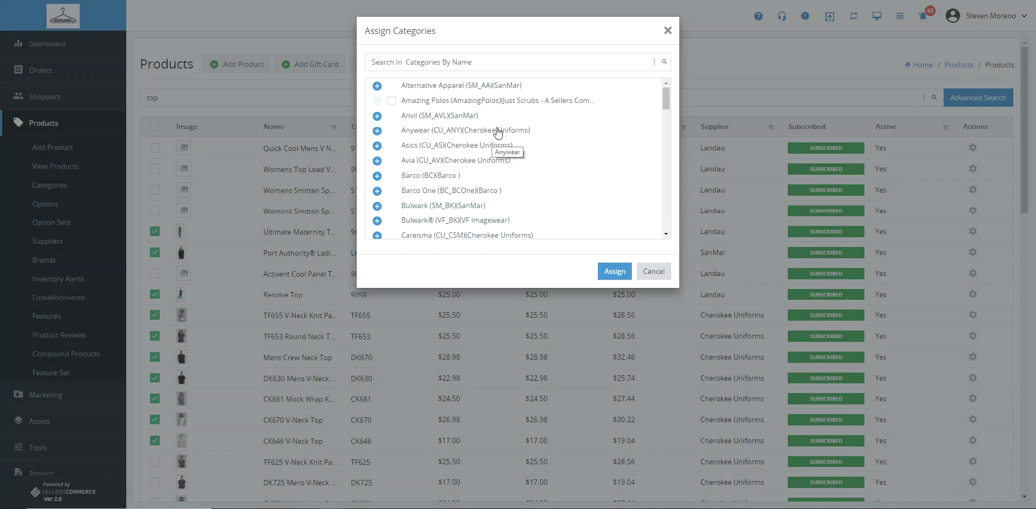
- Assign the selected products to the Top Selling Tops (TPTD) category
{"action": "scroll", "coordinate": [545, 128], "scroll_direction": "down", "scroll_amount": 3}
{"action": "scroll", "coordinate": [546, 127], "scroll_direction": "down", "scroll_amount": 10}
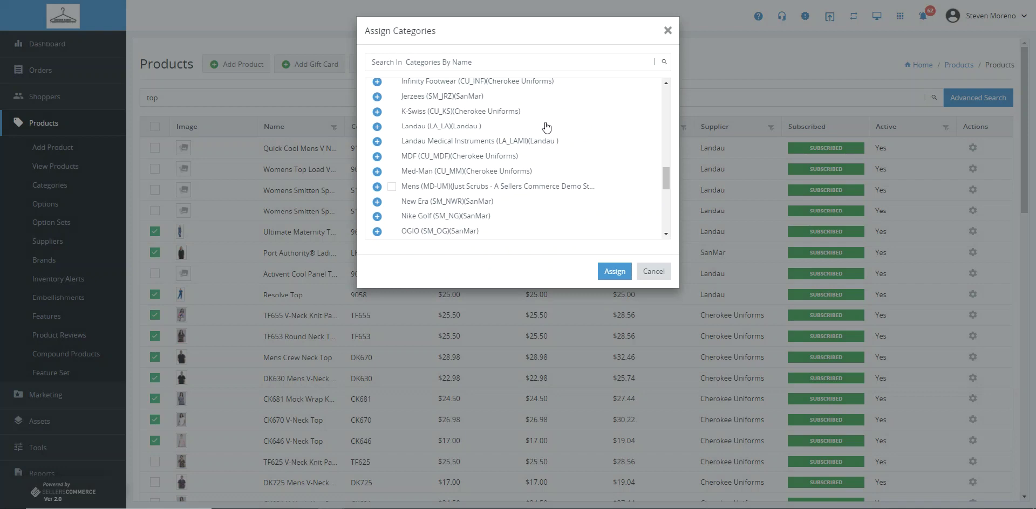
{"action": "scroll", "coordinate": [546, 127], "scroll_direction": "down", "scroll_amount": 6}
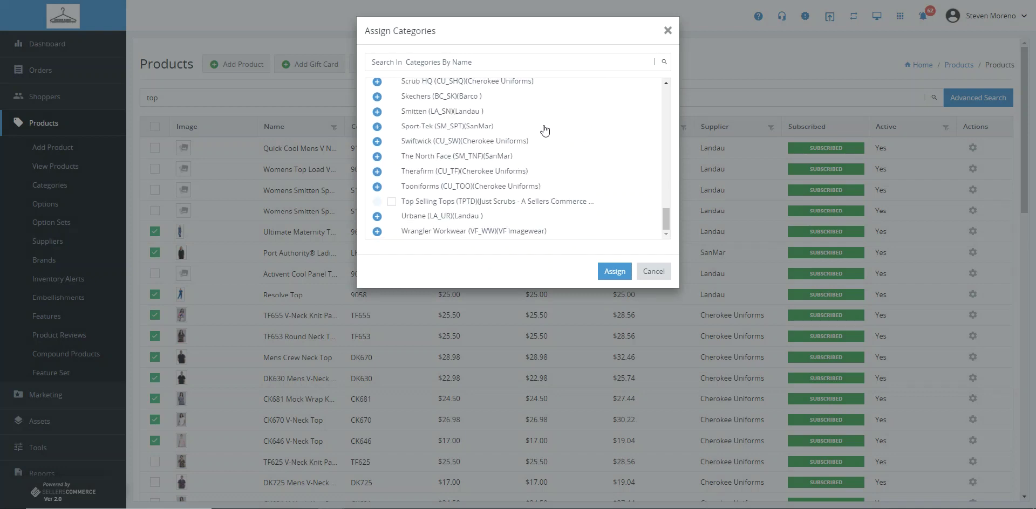
{"action": "left_click", "coordinate": [392, 202]}
{"action": "left_click", "coordinate": [613, 271]}
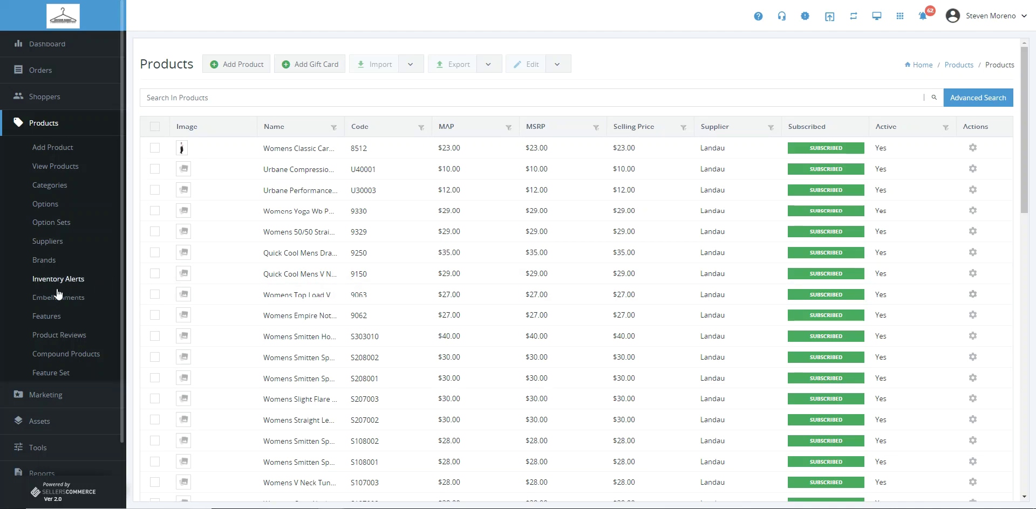
- Return to the category list and check the product count of Top Selling Tops
{"action": "left_click", "coordinate": [56, 193]}
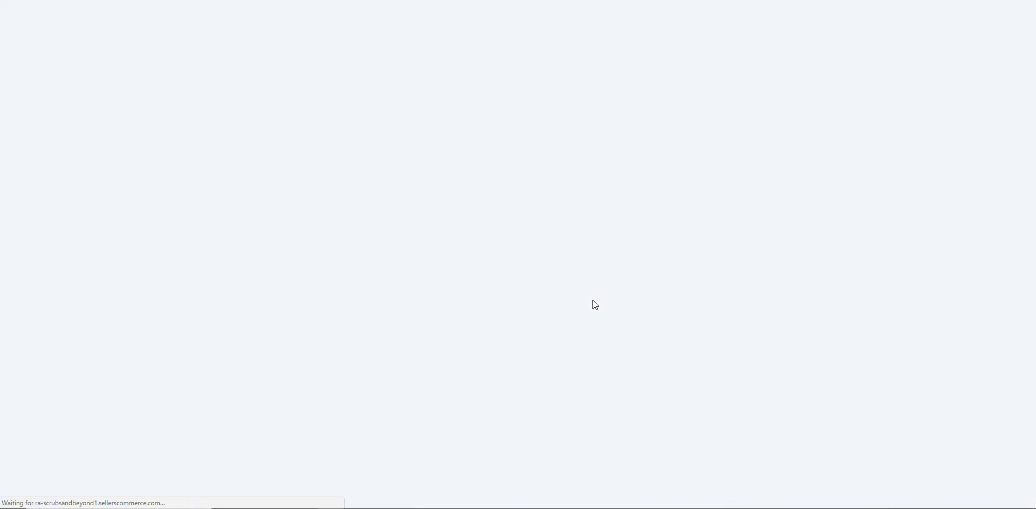
{"action": "scroll", "coordinate": [593, 304], "scroll_direction": "down", "scroll_amount": 5}
{"action": "scroll", "coordinate": [593, 300], "scroll_direction": "down", "scroll_amount": 15}
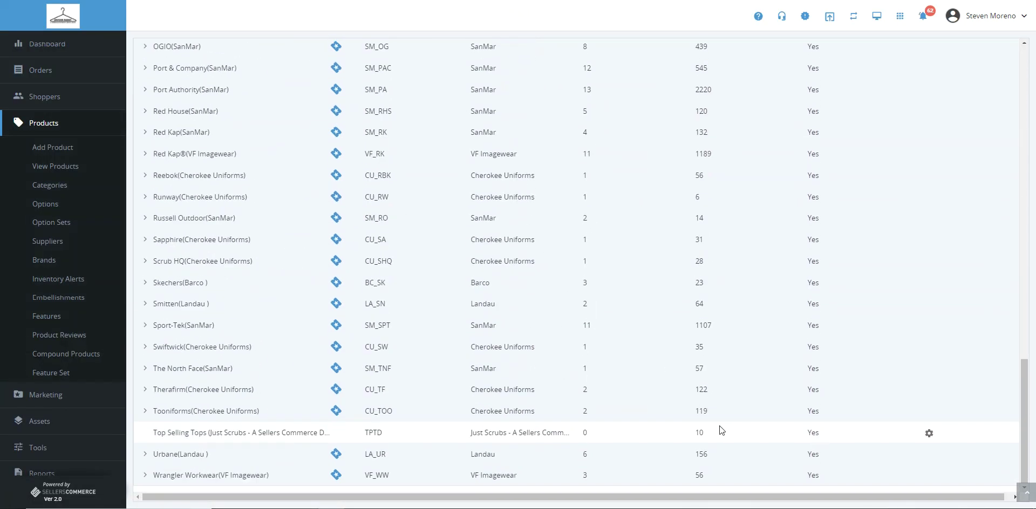
{"action": "double_click", "coordinate": [689, 433]}
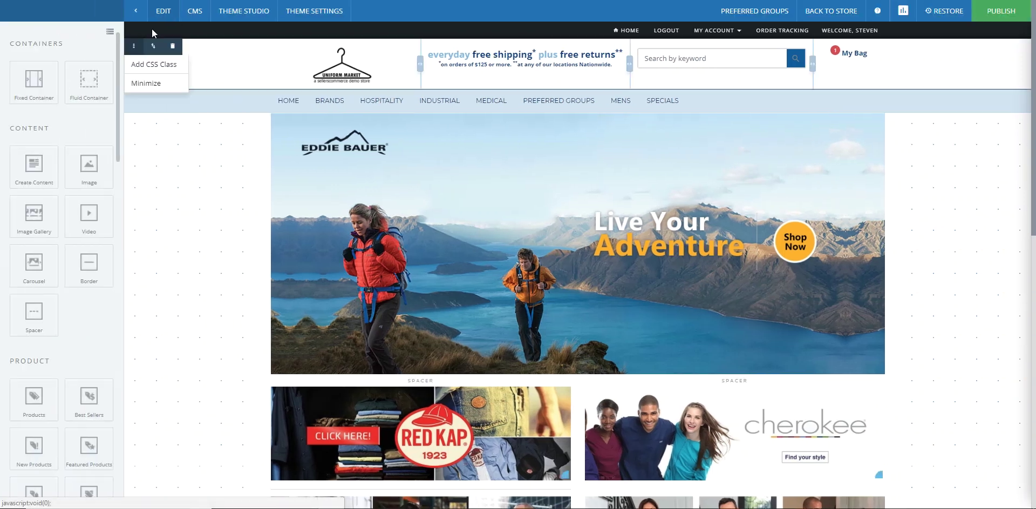
- Open the storefront's Menu Builder from the site editor, agreeing to leave the current page
{"action": "left_click", "coordinate": [193, 12]}
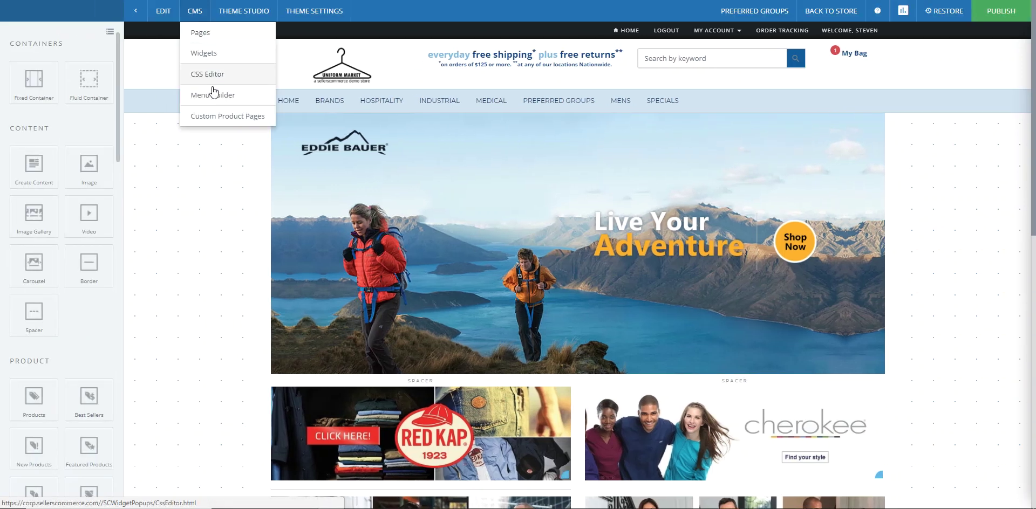
{"action": "left_click", "coordinate": [215, 96]}
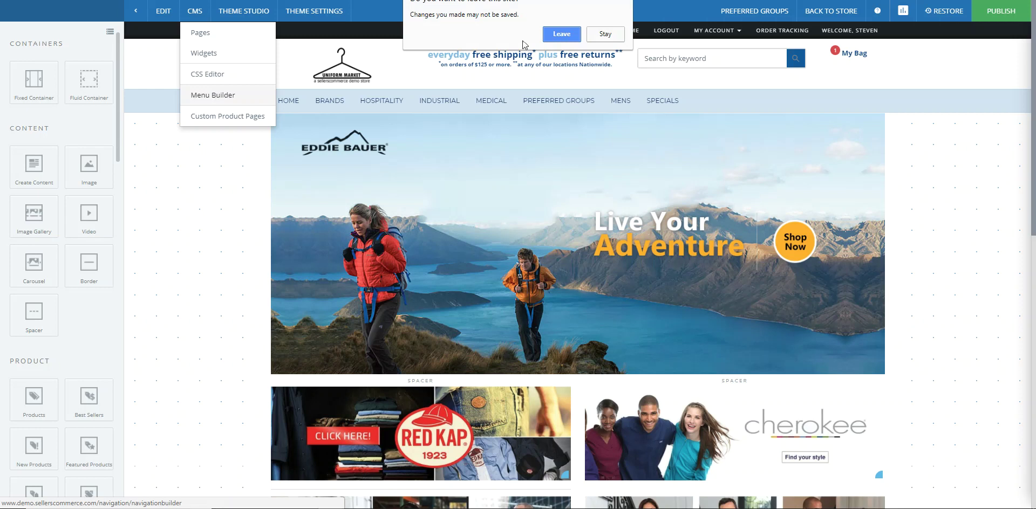
{"action": "left_click", "coordinate": [559, 34]}
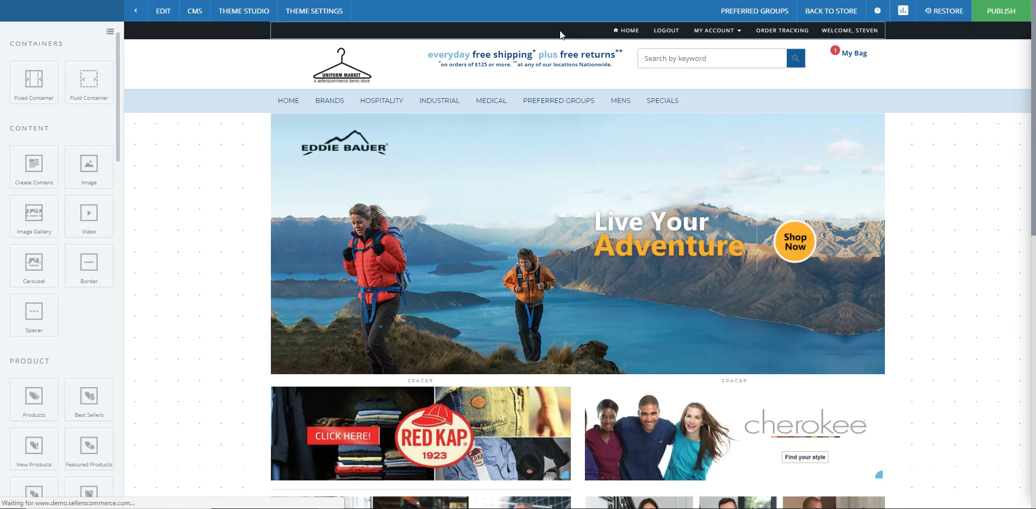
- Add a dropdown item after Specials in the store navigation and title it Top Sellers
{"action": "left_click", "coordinate": [639, 105]}
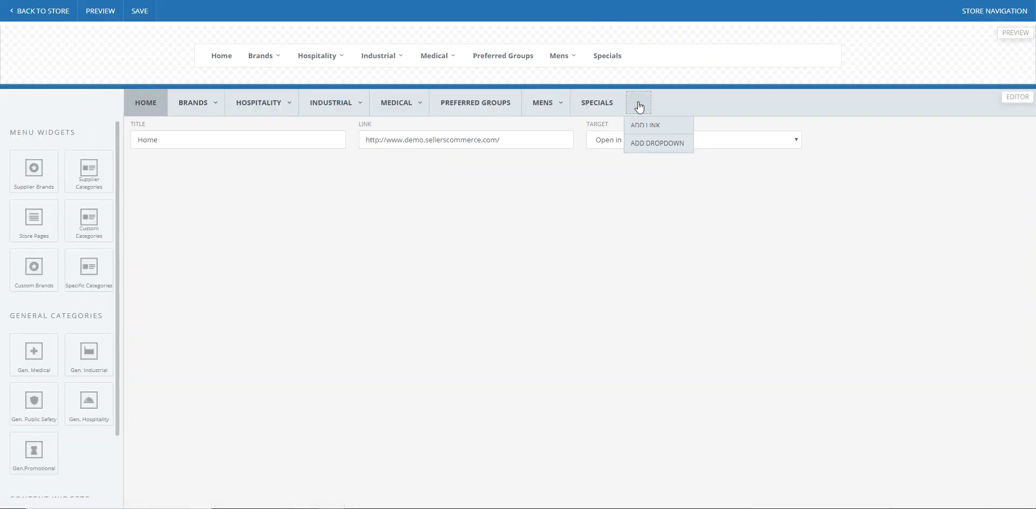
{"action": "left_click", "coordinate": [642, 144]}
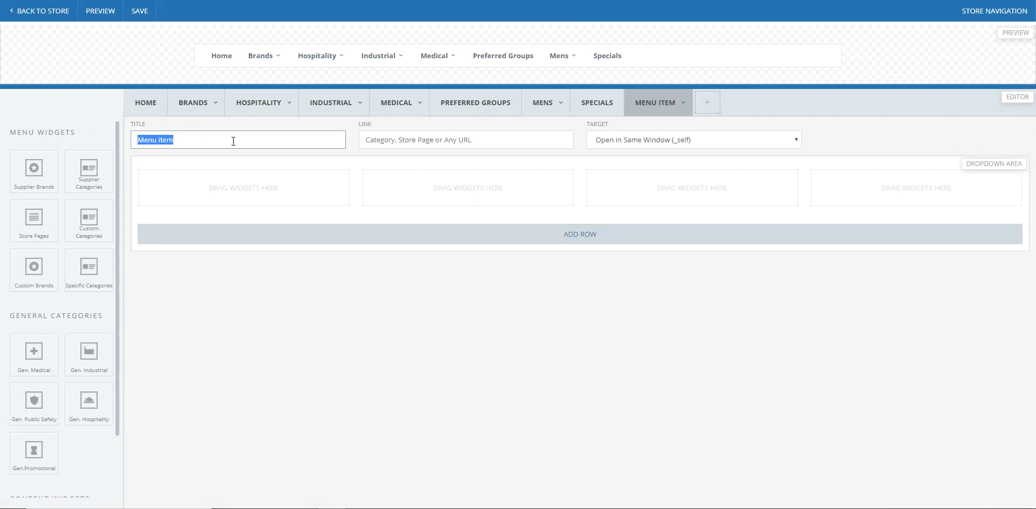
{"action": "type", "text": "Top Sellers"}
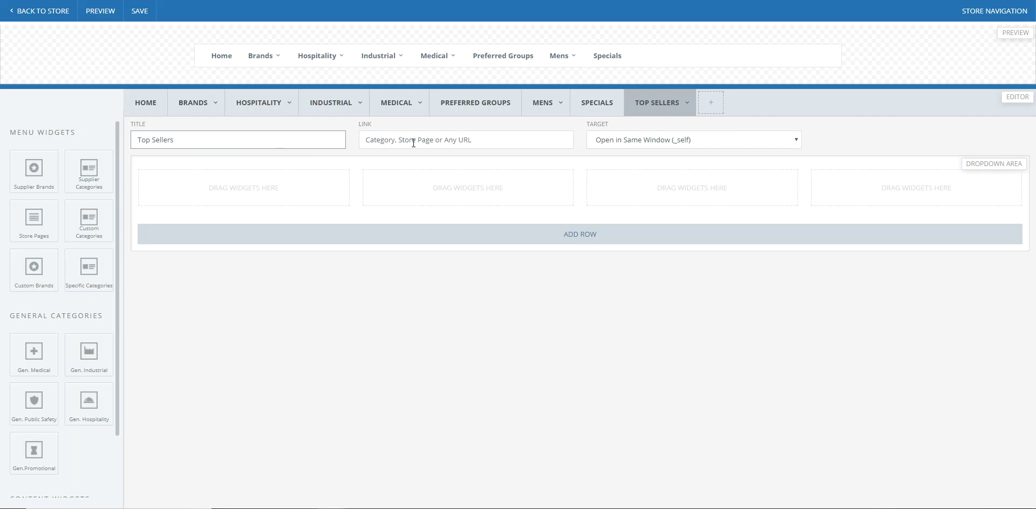
{"action": "left_click", "coordinate": [413, 143]}
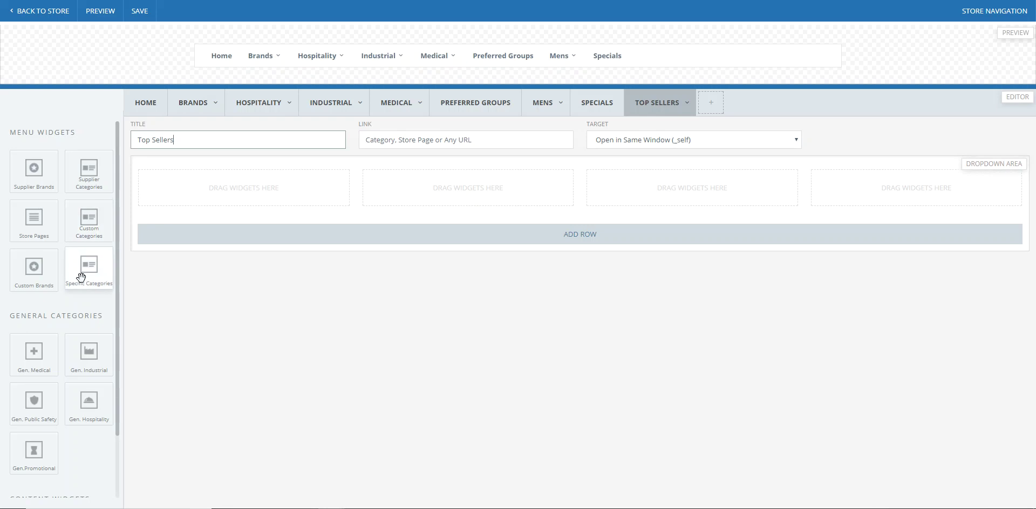
- Place a Specific Categories widget in the dropdown's first column, listing Top Selling Tops (TPTD) under the title Top Sellers
{"action": "left_click_drag", "start_coordinate": [79, 272], "coordinate": [240, 200]}
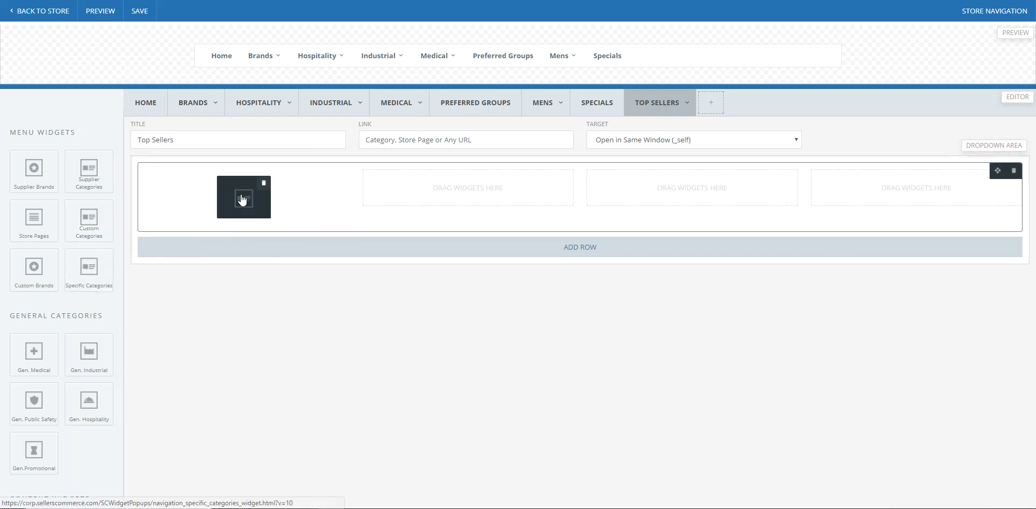
{"action": "left_click", "coordinate": [241, 199]}
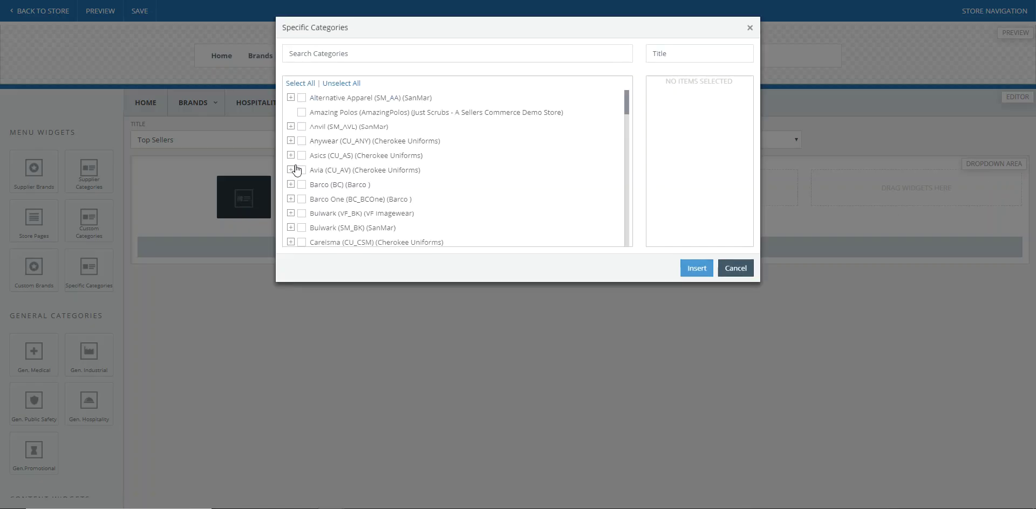
{"action": "scroll", "coordinate": [367, 162], "scroll_direction": "down", "scroll_amount": 12}
{"action": "scroll", "coordinate": [382, 159], "scroll_direction": "down", "scroll_amount": 5}
{"action": "left_click", "coordinate": [302, 207]}
{"action": "left_click", "coordinate": [686, 48]}
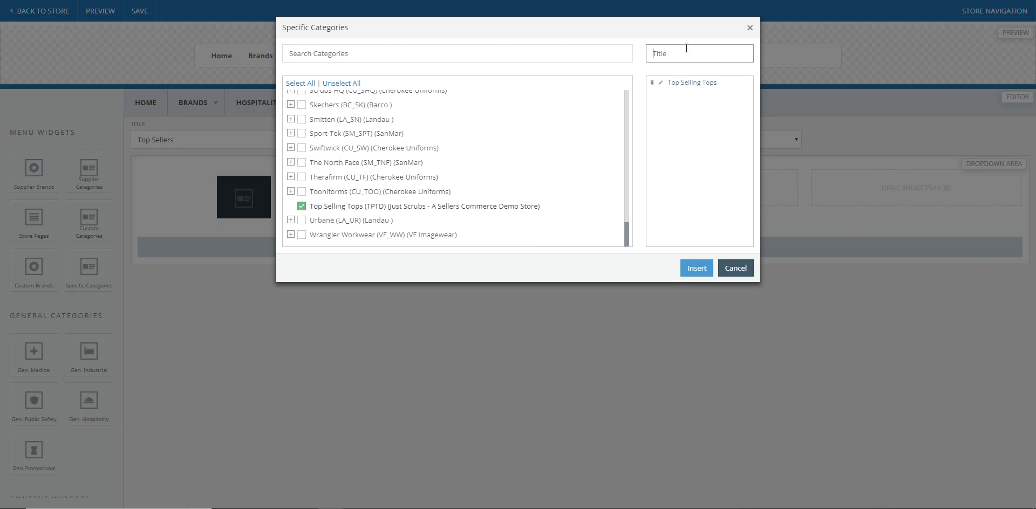
{"action": "type", "text": "Top Sellers"}
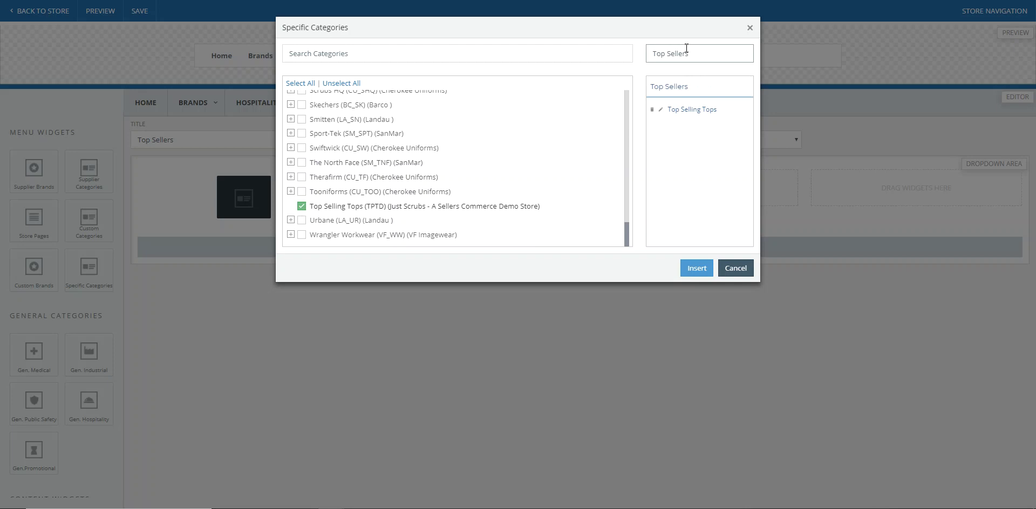
{"action": "left_click", "coordinate": [698, 269]}
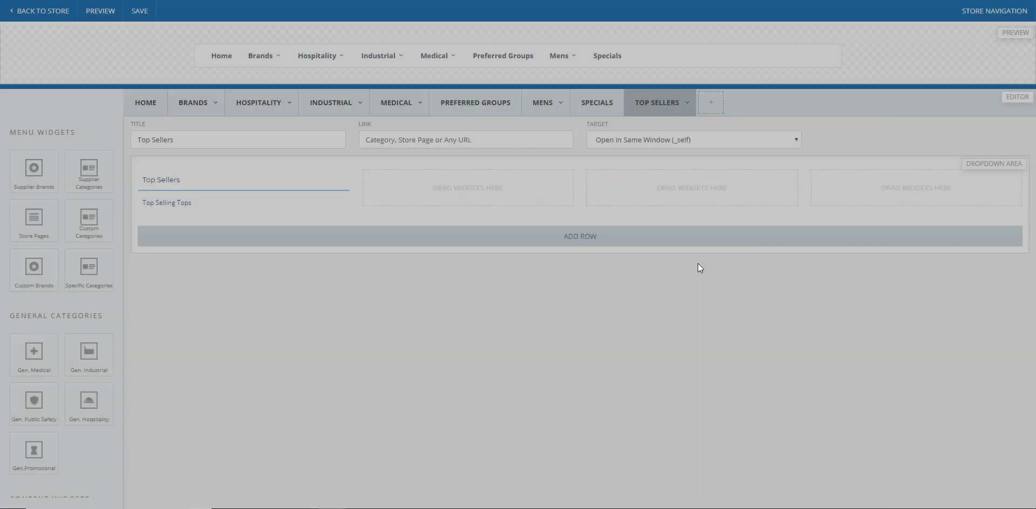
- Save the navigation menu, agreeing to include unfinished changes, and return to the store
{"action": "mouse_move", "coordinate": [173, 201]}
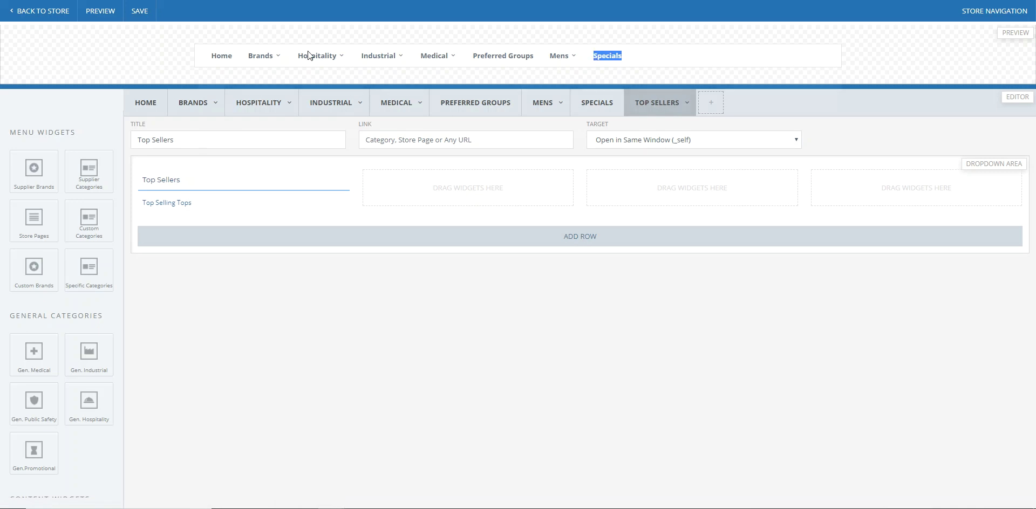
{"action": "left_click", "coordinate": [141, 17]}
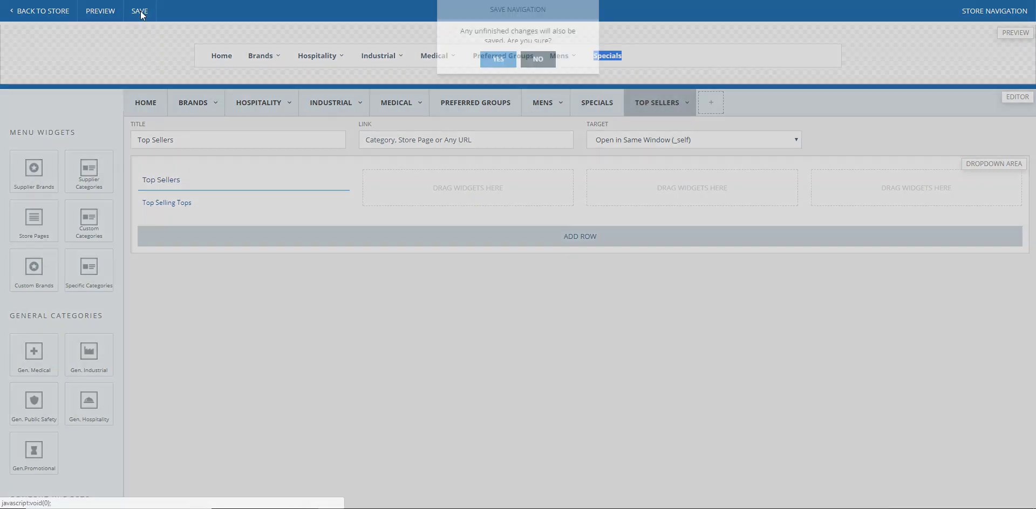
{"action": "left_click", "coordinate": [498, 59]}
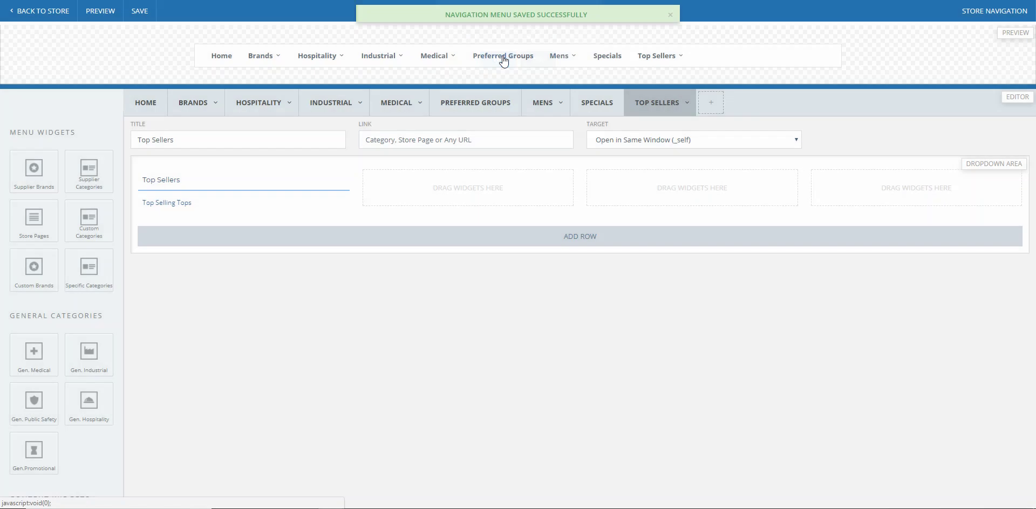
{"action": "mouse_move", "coordinate": [668, 57]}
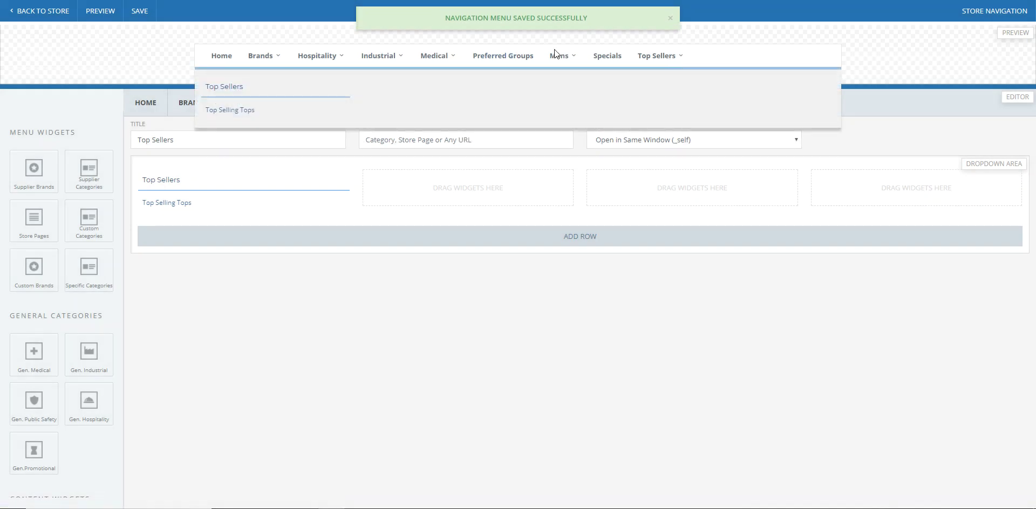
{"action": "left_click", "coordinate": [51, 16]}
{"action": "left_click", "coordinate": [564, 34]}
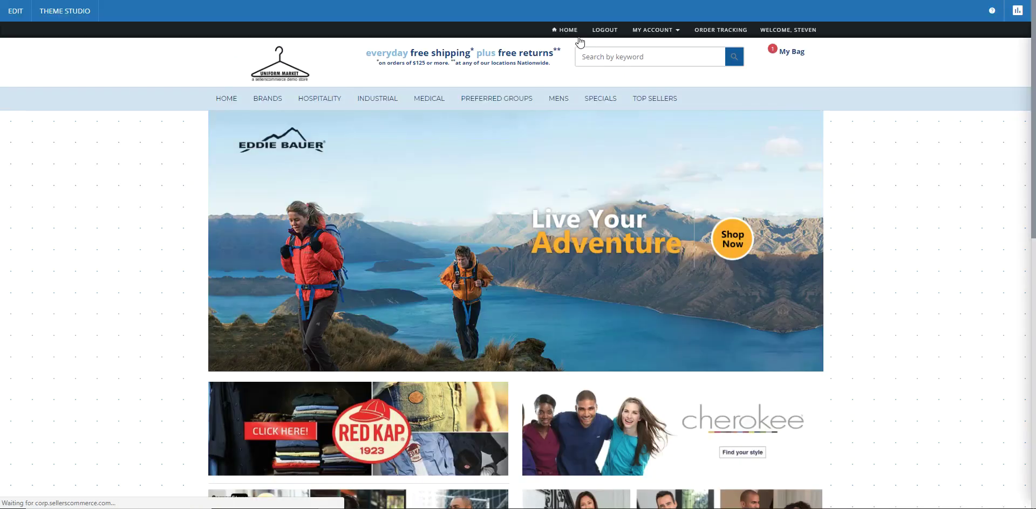
- Open the Top Selling Tops page from the storefront's Top Sellers menu and look through its products
{"action": "mouse_move", "coordinate": [662, 99]}
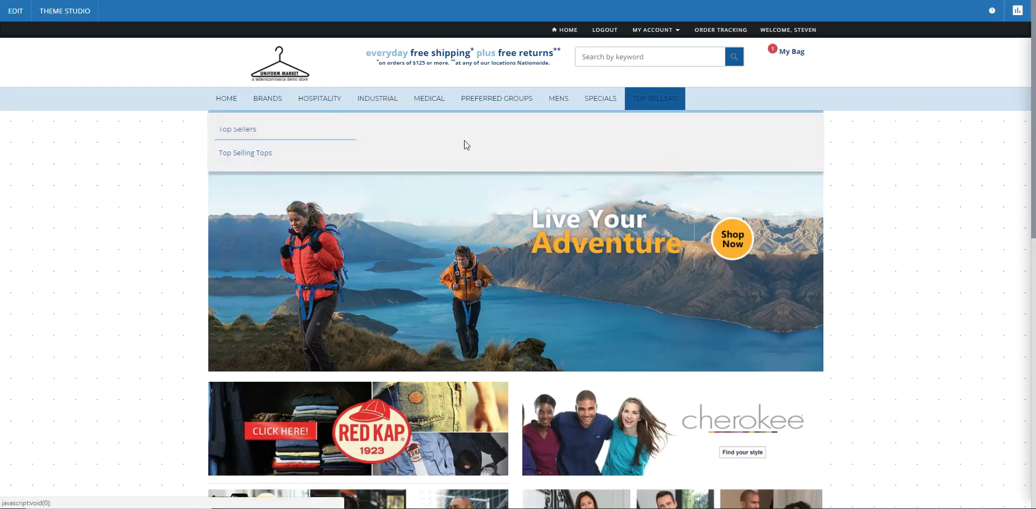
{"action": "left_click", "coordinate": [248, 157]}
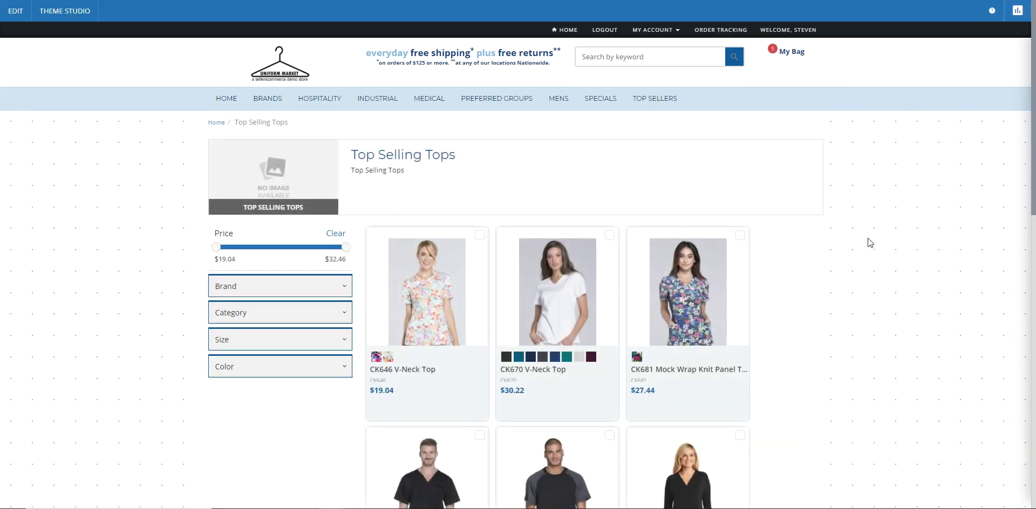
{"action": "scroll", "coordinate": [869, 242], "scroll_direction": "down", "scroll_amount": 4}
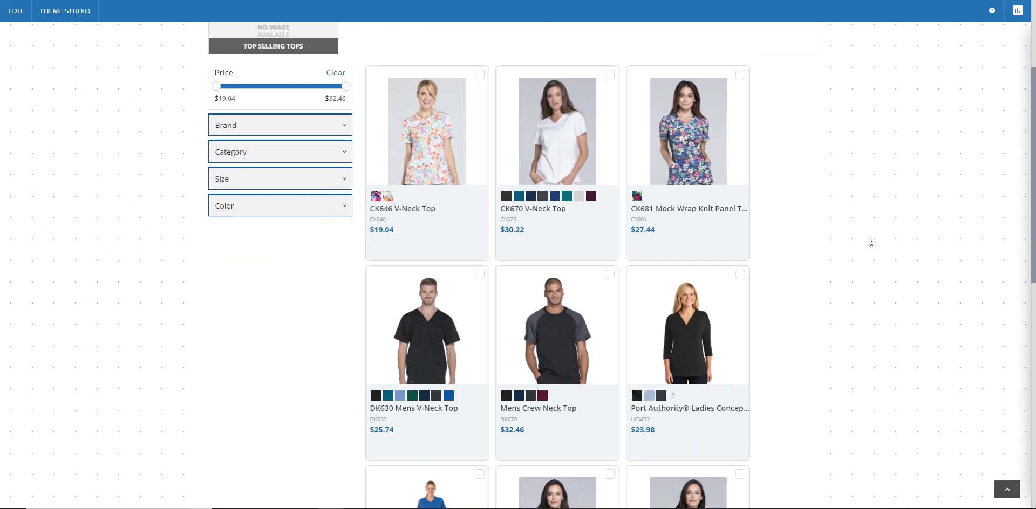
{"action": "scroll", "coordinate": [867, 237], "scroll_direction": "down", "scroll_amount": 6}
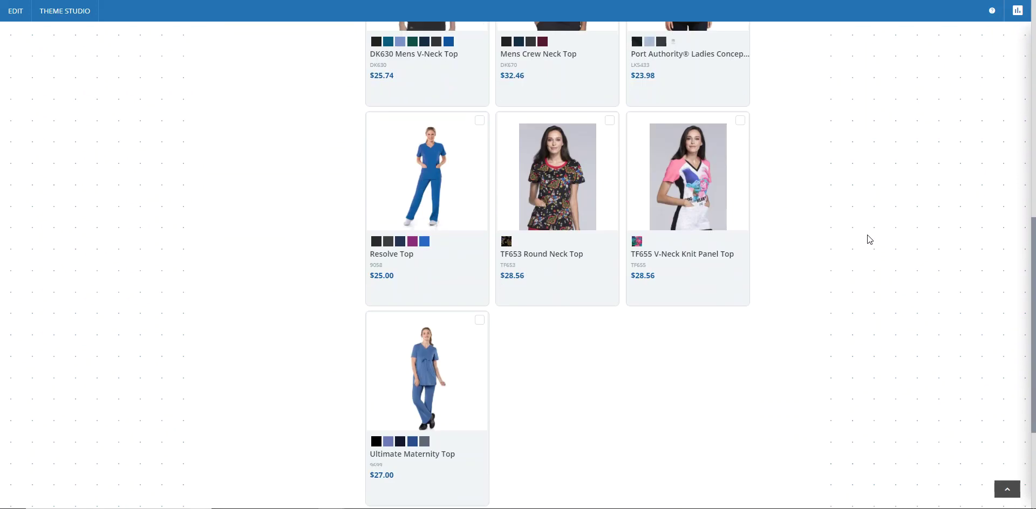
{"action": "scroll", "coordinate": [867, 234], "scroll_direction": "up", "scroll_amount": 10}
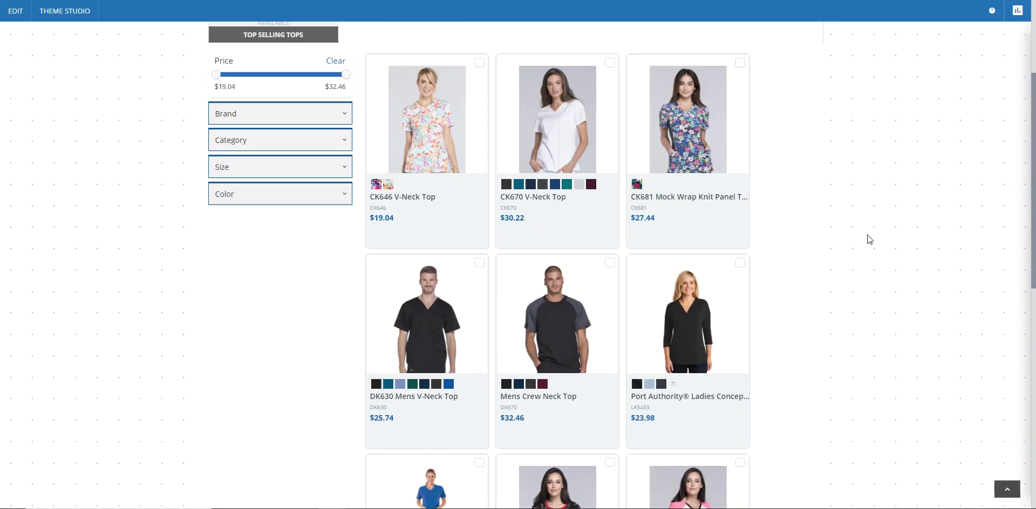